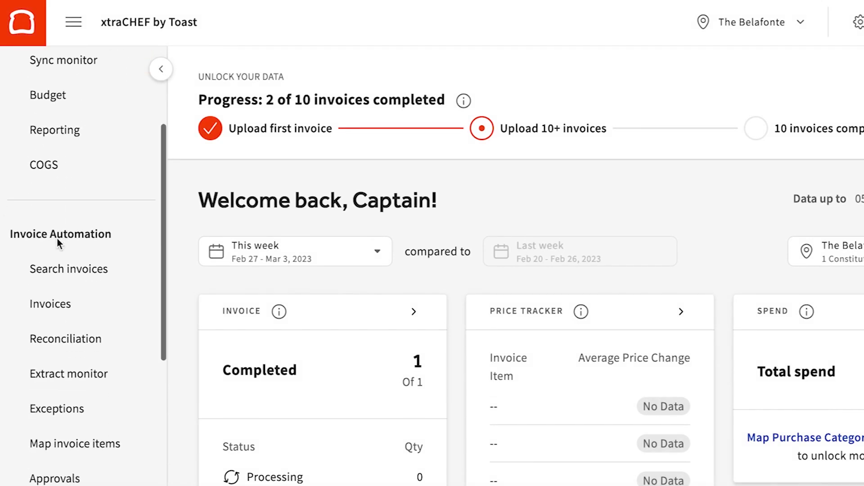
{"action": "scroll", "coordinate": [58, 239], "scroll_direction": "down", "scroll_amount": 6}
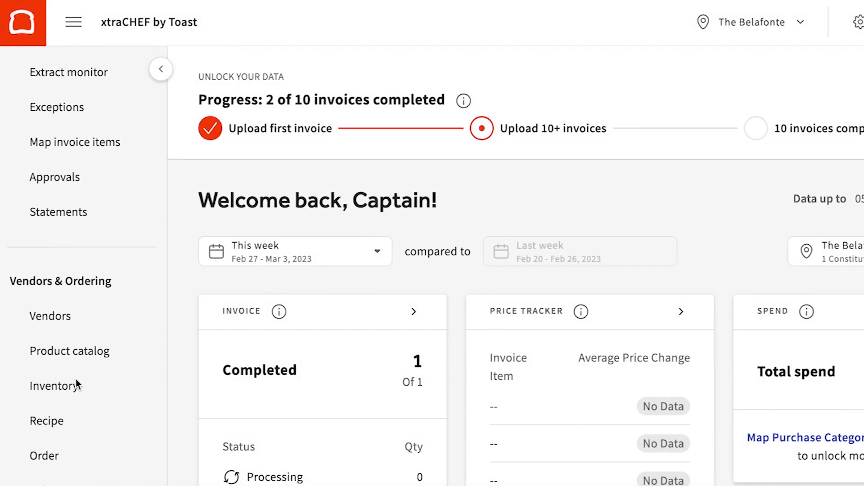
Open Inventory from the Vendors & Ordering section of the sidebar.
{"action": "left_click", "coordinate": [77, 390]}
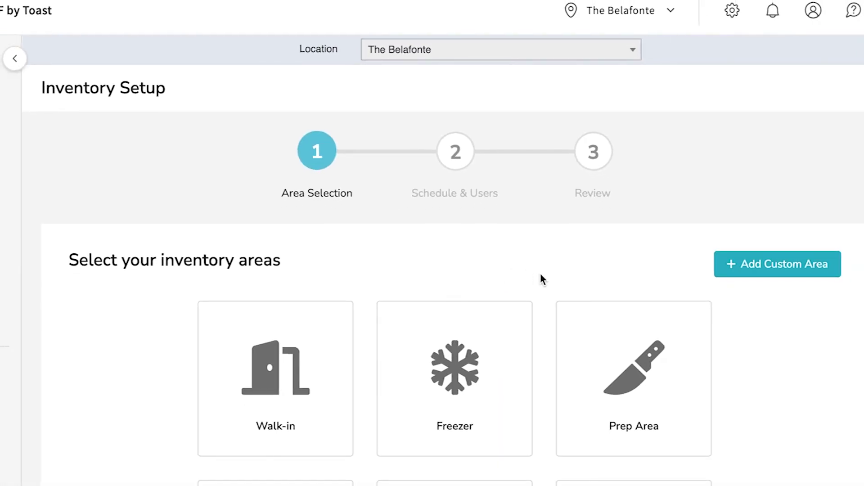
Pick the Walk-in card as an inventory area and proceed to Add Sub Areas.
{"action": "scroll", "coordinate": [542, 273], "scroll_direction": "down", "scroll_amount": 4}
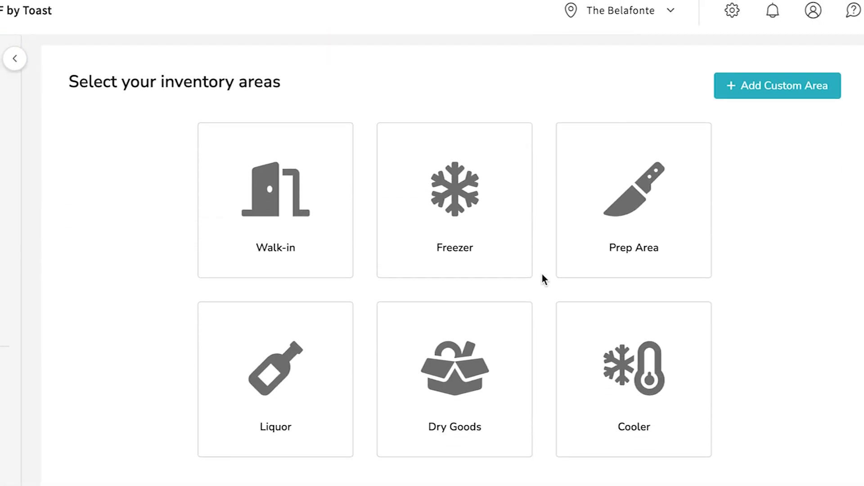
{"action": "left_click", "coordinate": [340, 260]}
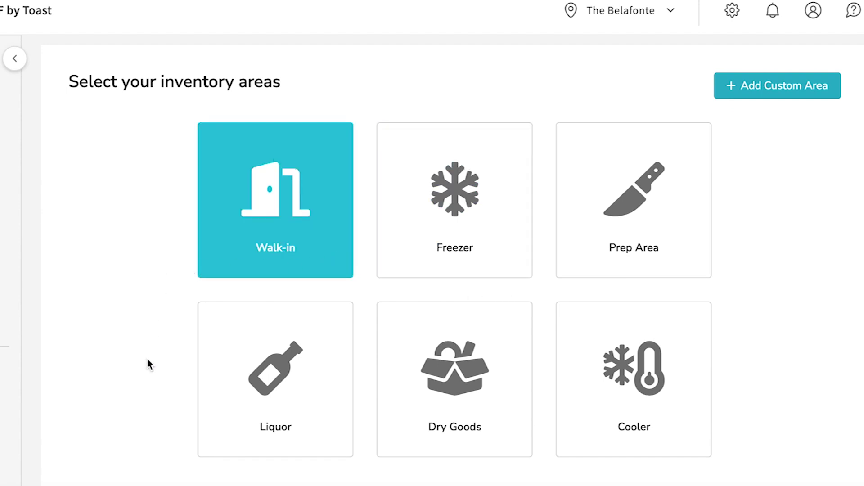
{"action": "scroll", "coordinate": [146, 358], "scroll_direction": "down", "scroll_amount": 2}
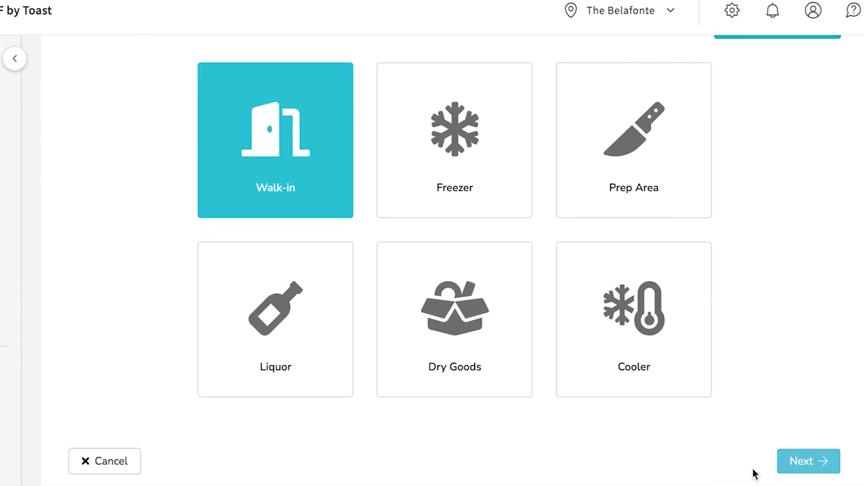
{"action": "left_click", "coordinate": [795, 468]}
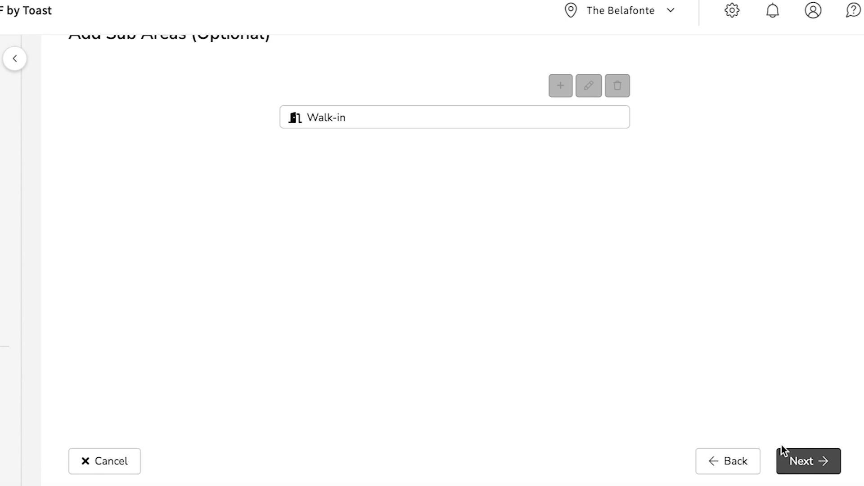
Add Top Shelf, Middle Shelf and Bottom Shelf as sub-areas under Walk-in.
{"action": "scroll", "coordinate": [722, 358], "scroll_direction": "up", "scroll_amount": 1}
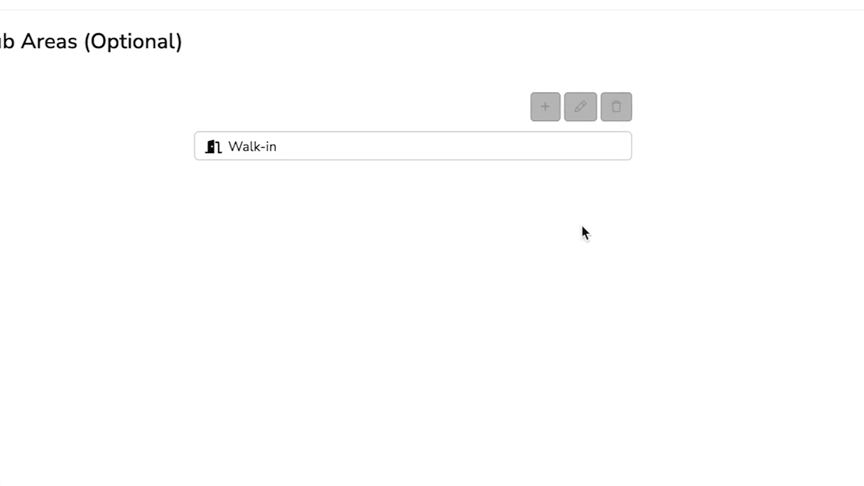
{"action": "left_click", "coordinate": [540, 156]}
{"action": "left_click", "coordinate": [545, 107]}
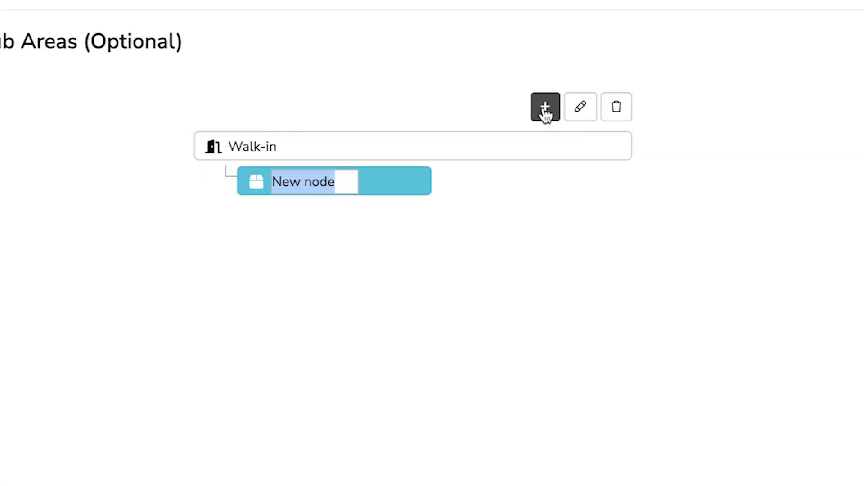
{"action": "type", "text": "Top Shelf"}
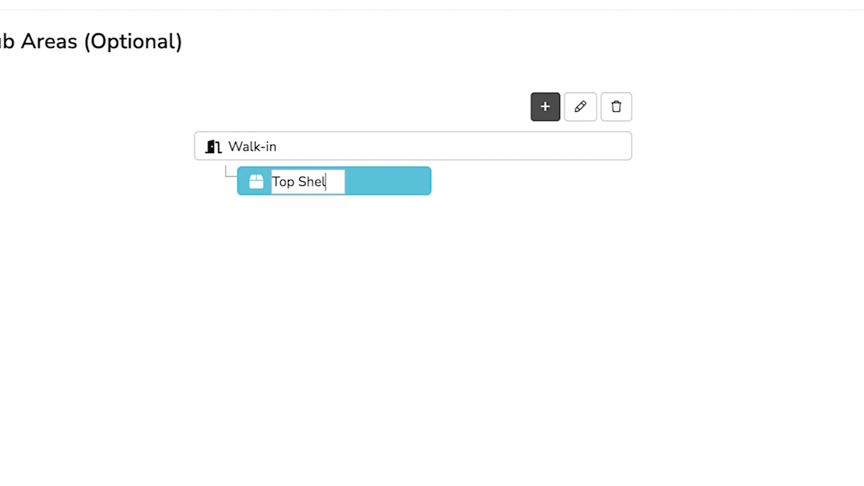
{"action": "left_click", "coordinate": [542, 135]}
{"action": "left_click", "coordinate": [544, 107]}
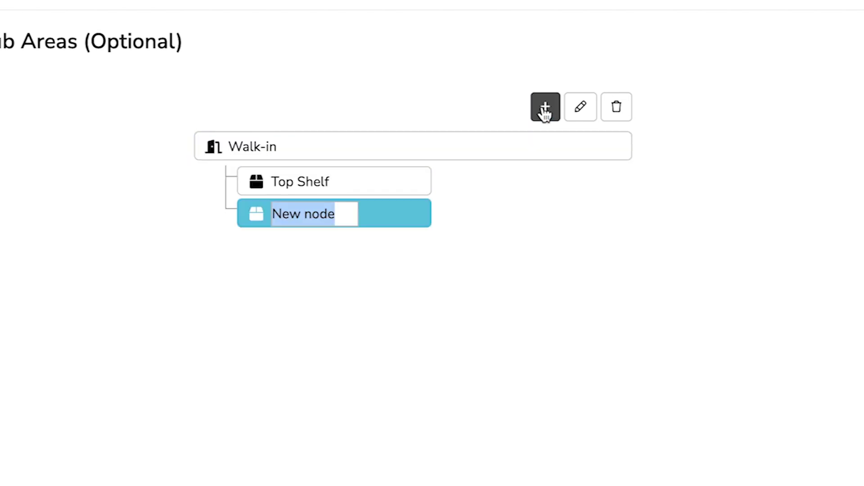
{"action": "type", "text": "Middle Shelf"}
{"action": "left_click", "coordinate": [539, 139]}
{"action": "left_click", "coordinate": [540, 112]}
{"action": "type", "text": "Bottom Shel"}
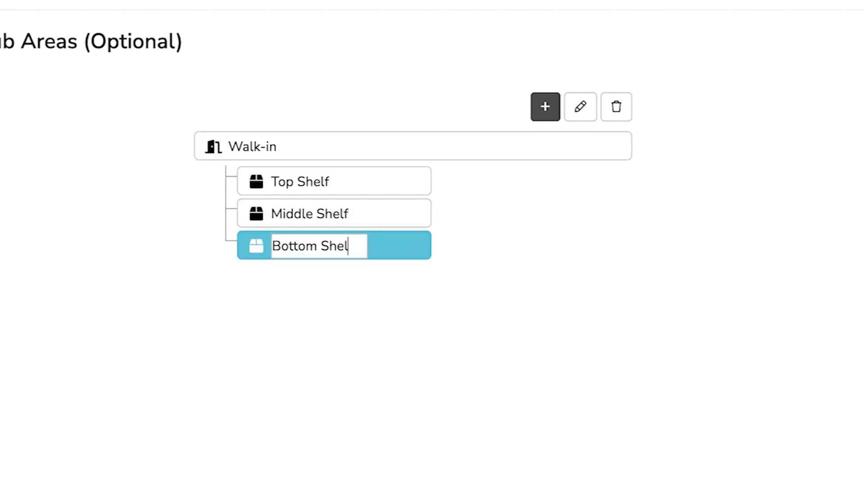
{"action": "type", "text": "f"}
{"action": "key", "text": "Return"}
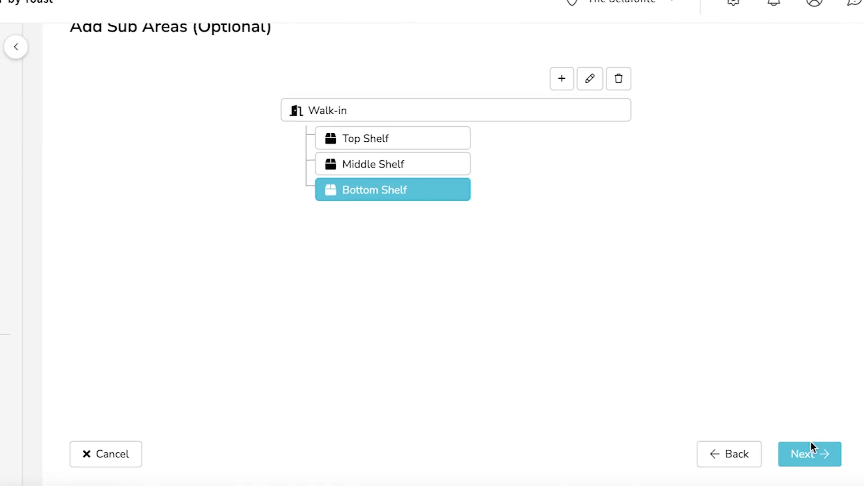
{"action": "left_click", "coordinate": [811, 452]}
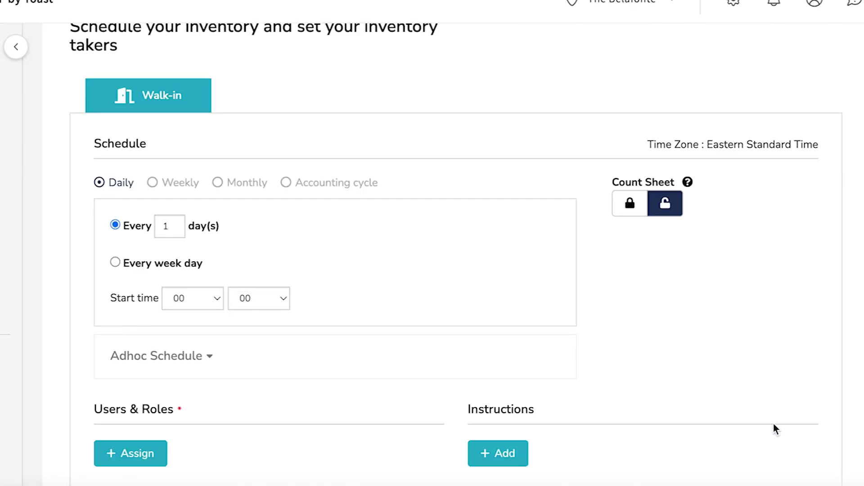
Set the Walk-in count to Monthly on day 1 and bring up Users & Roles.
{"action": "scroll", "coordinate": [751, 409], "scroll_direction": "up", "scroll_amount": 1}
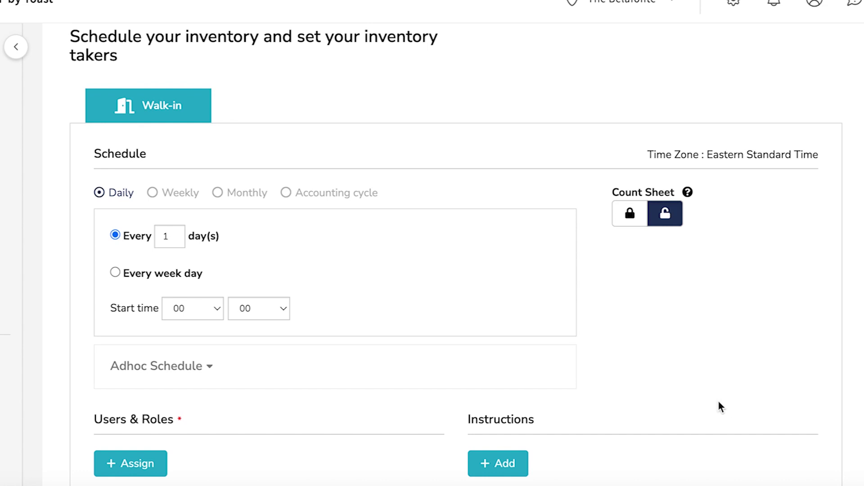
{"action": "left_click", "coordinate": [219, 193]}
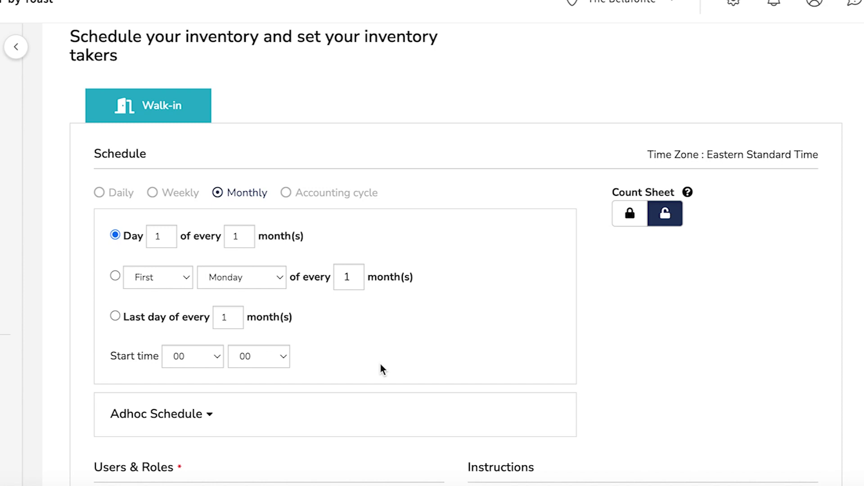
{"action": "scroll", "coordinate": [381, 365], "scroll_direction": "down", "scroll_amount": 2}
{"action": "left_click", "coordinate": [166, 418]}
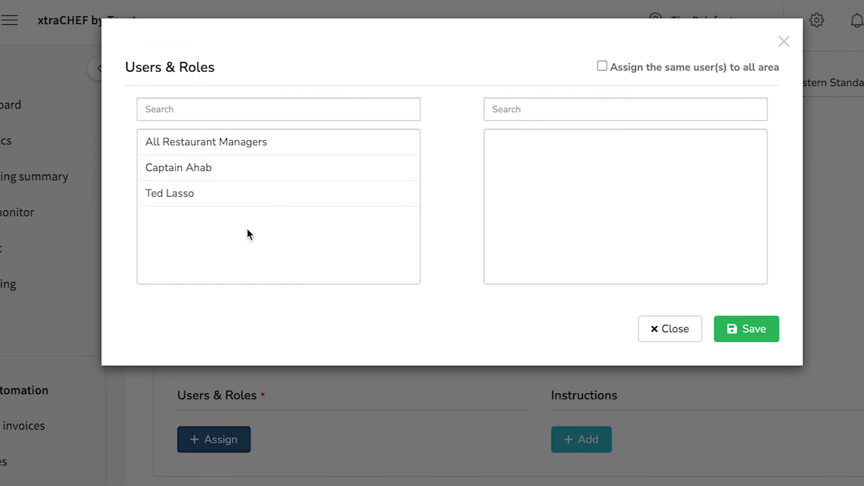
Move both staff users to the assigned list, save, and continue to the review.
{"action": "left_click", "coordinate": [241, 200]}
{"action": "left_click", "coordinate": [245, 170]}
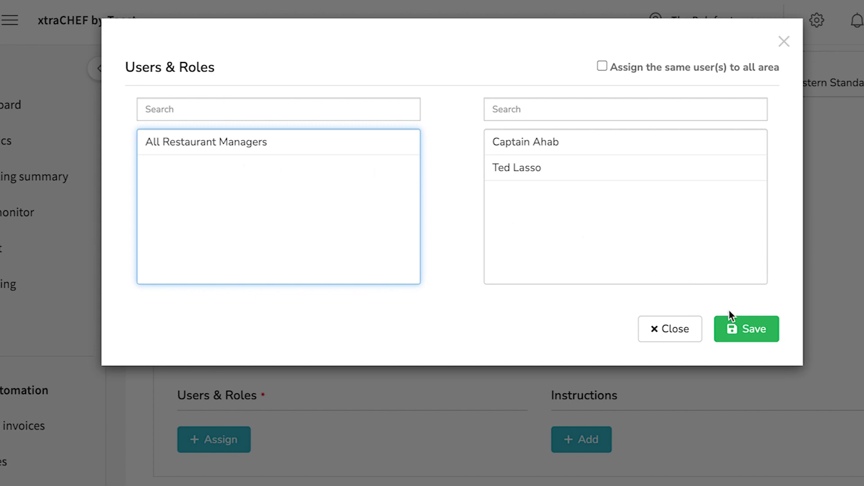
{"action": "left_click", "coordinate": [742, 328]}
{"action": "scroll", "coordinate": [736, 371], "scroll_direction": "down", "scroll_amount": 2}
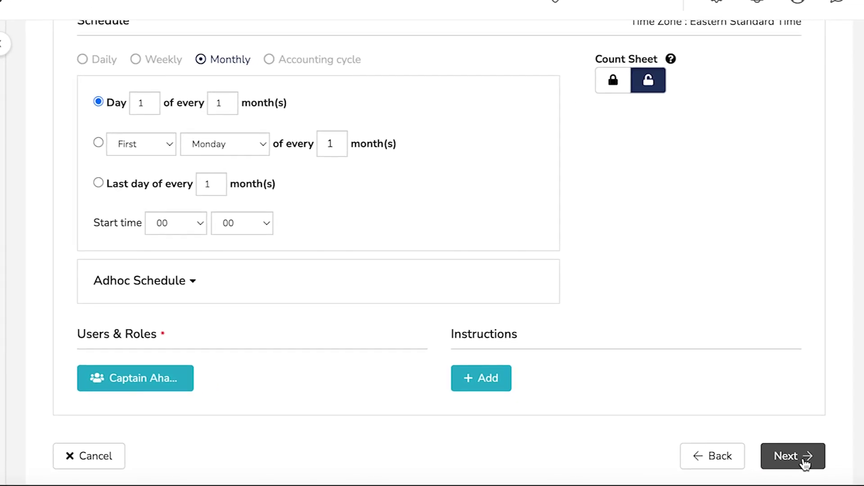
{"action": "left_click", "coordinate": [808, 464]}
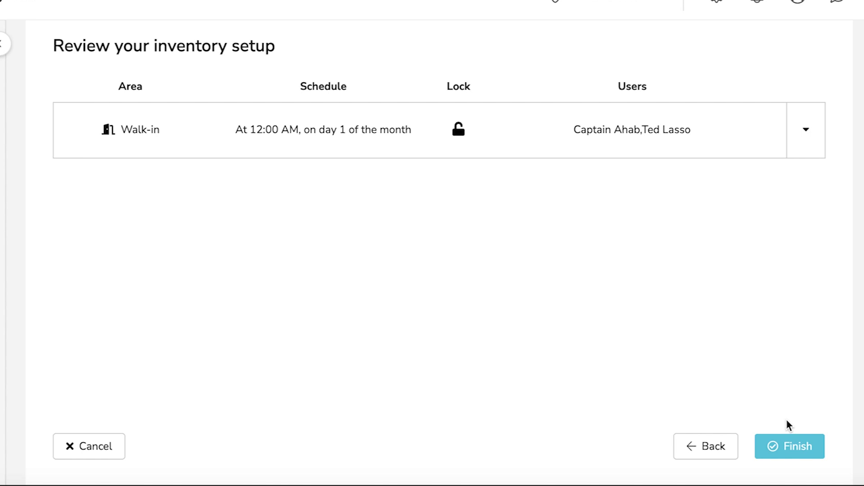
Finish the Walk-in setup from the review page.
{"action": "left_click", "coordinate": [792, 447]}
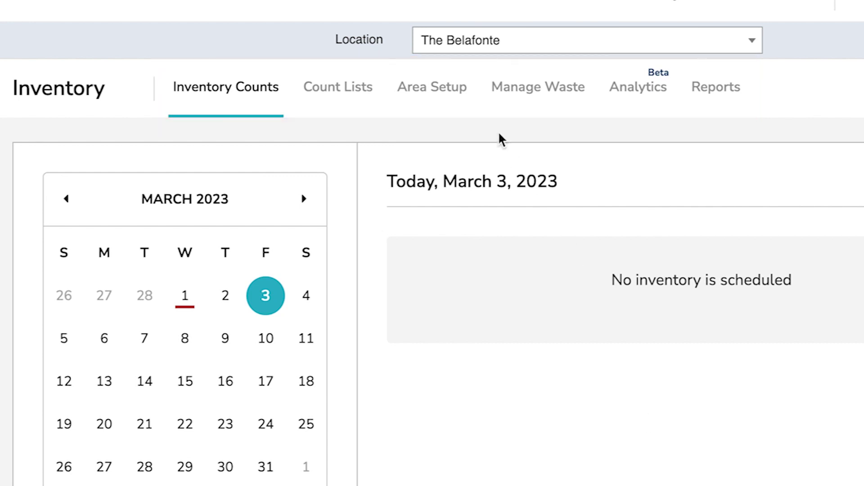
Add a new Liquor inventory area from the Area Setup list.
{"action": "left_click", "coordinate": [433, 104]}
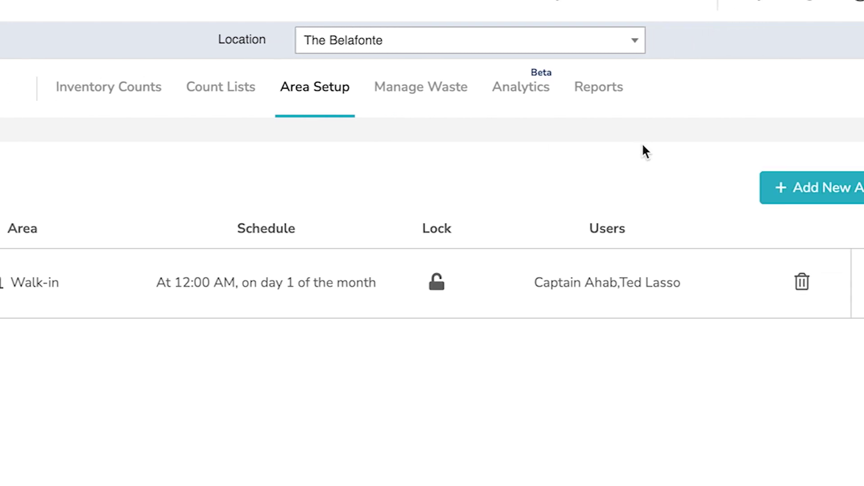
{"action": "left_click", "coordinate": [700, 189]}
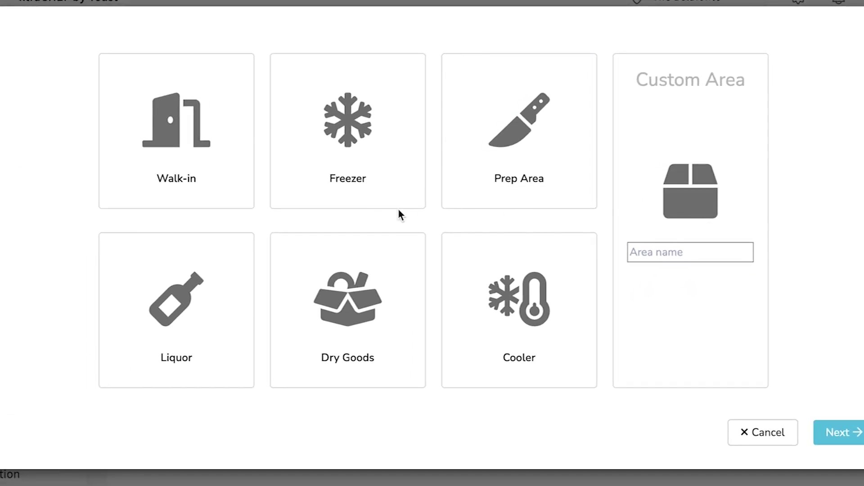
{"action": "left_click", "coordinate": [198, 271]}
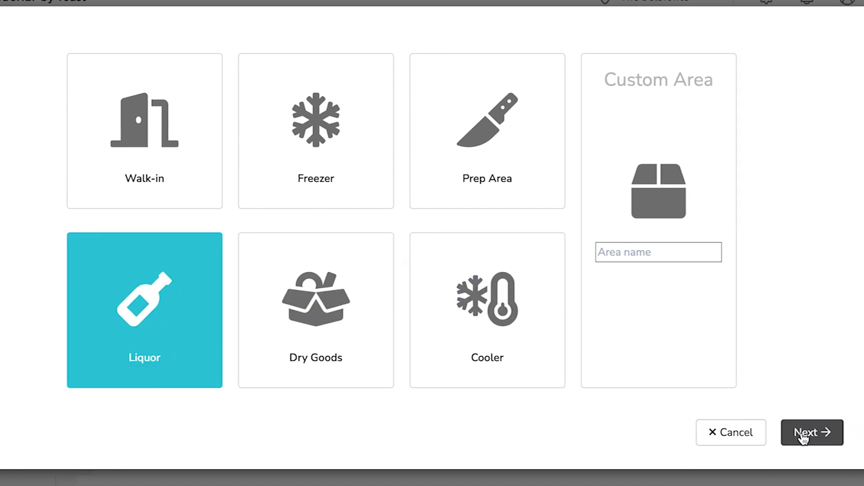
{"action": "left_click", "coordinate": [825, 434]}
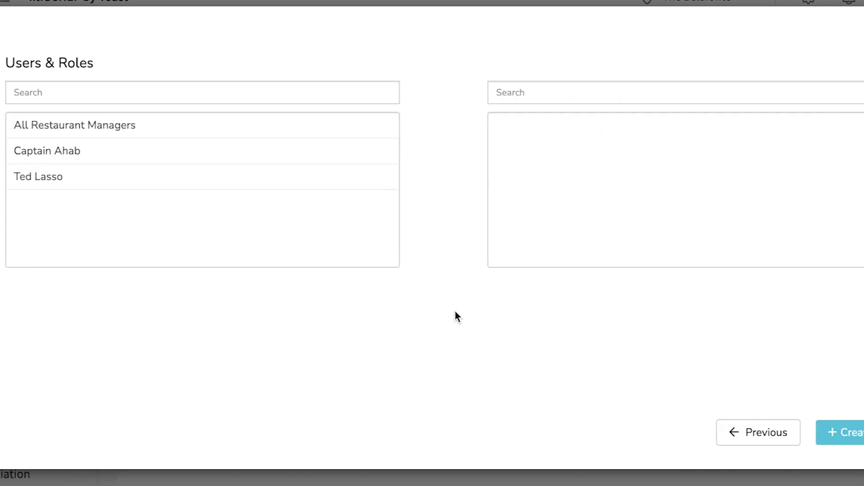
Assign both staff users to Liquor and create the area.
{"action": "left_click", "coordinate": [310, 160]}
{"action": "double_click", "coordinate": [381, 164]}
{"action": "left_click", "coordinate": [376, 156]}
{"action": "double_click", "coordinate": [376, 157]}
{"action": "left_click", "coordinate": [803, 433]}
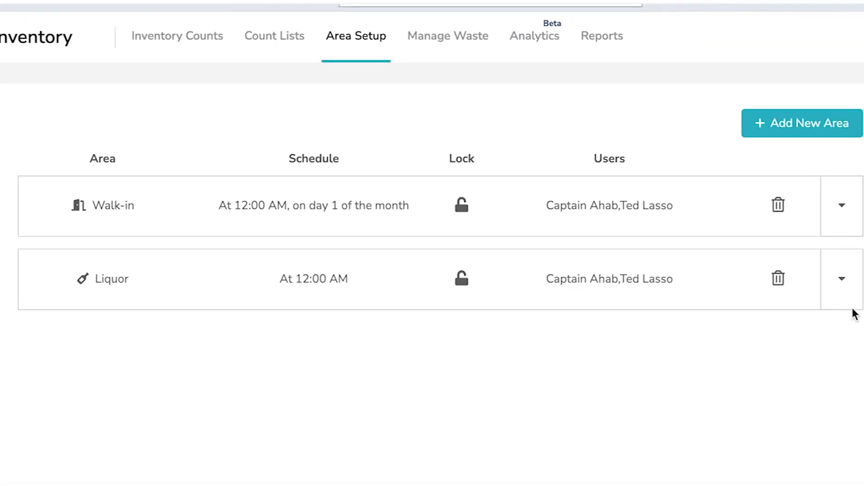
Change Liquor's schedule to Weekly on Tuesday at 12:00 AM and save it.
{"action": "left_click", "coordinate": [843, 279]}
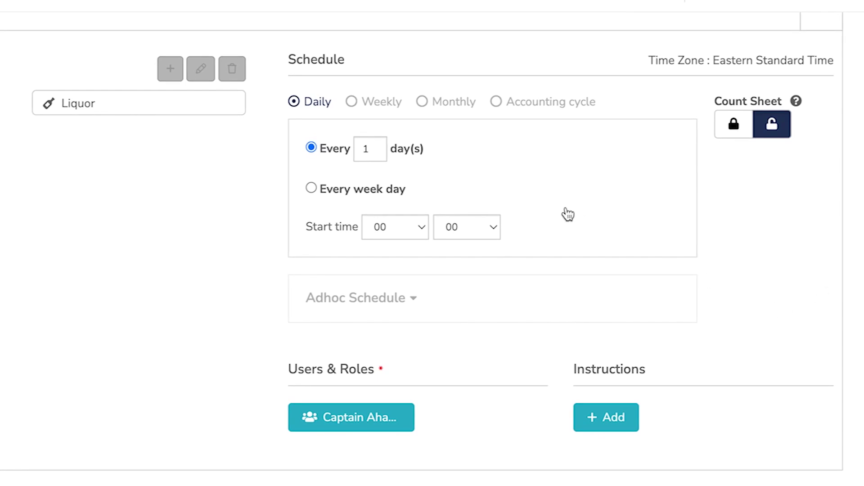
{"action": "left_click", "coordinate": [368, 103]}
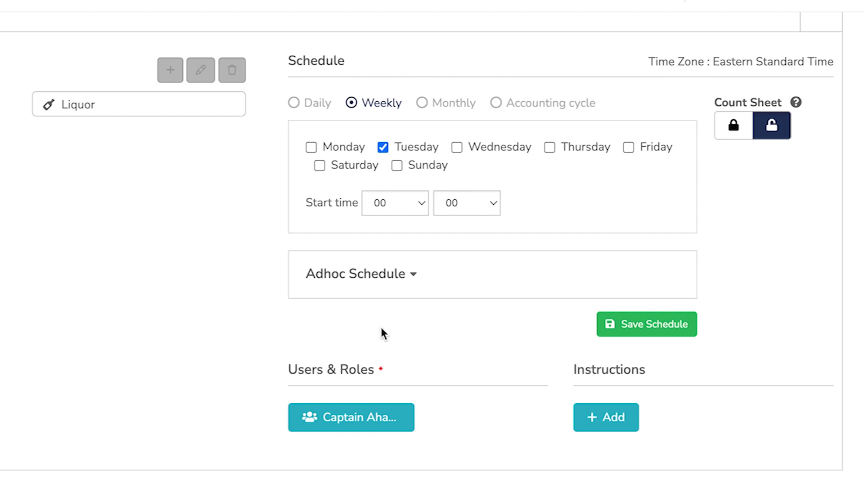
{"action": "left_click", "coordinate": [655, 327]}
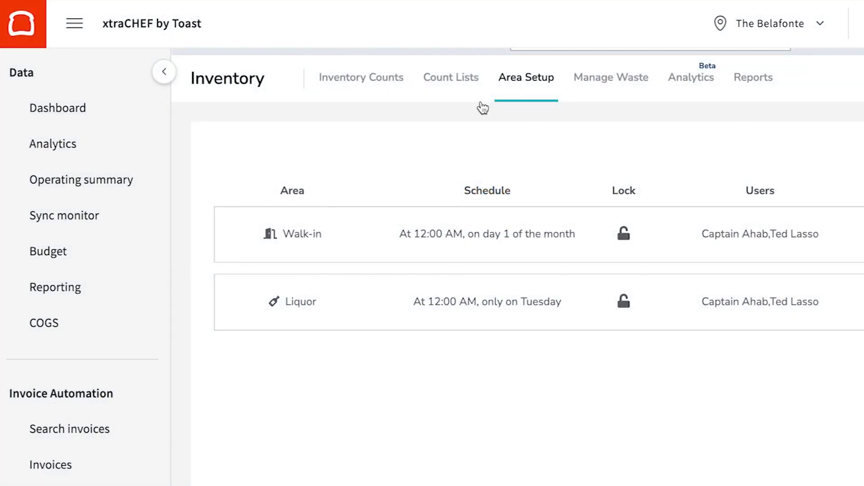
{"action": "left_click", "coordinate": [455, 88]}
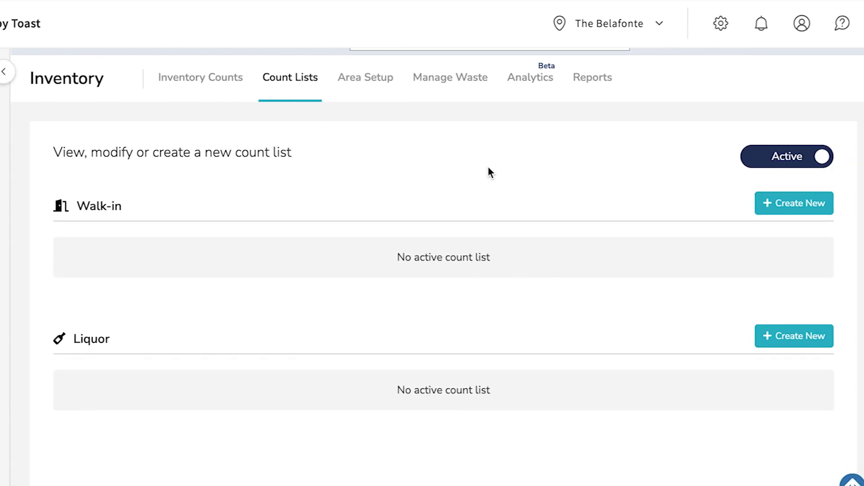
Build a Walk-in count list with Bacon, Black Pepper, Buns, Burger and Ground Beef on Top Shelf, then publish.
{"action": "left_click", "coordinate": [788, 215]}
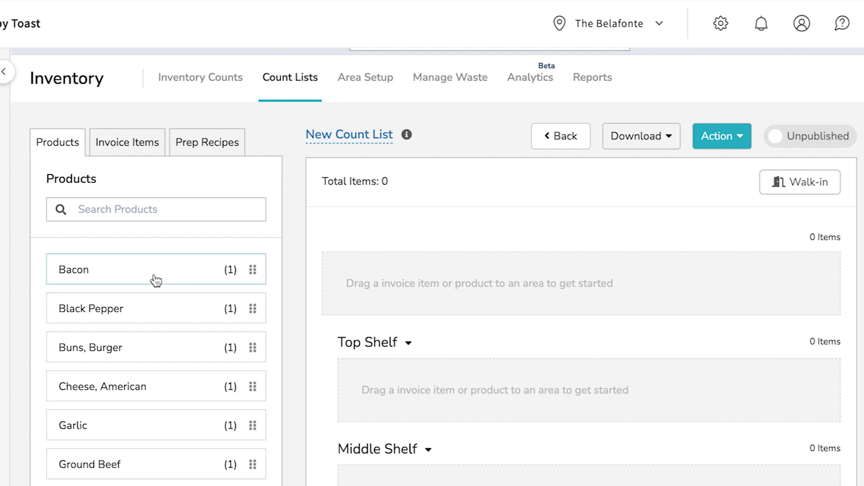
{"action": "left_click_drag", "start_coordinate": [152, 279], "coordinate": [472, 396]}
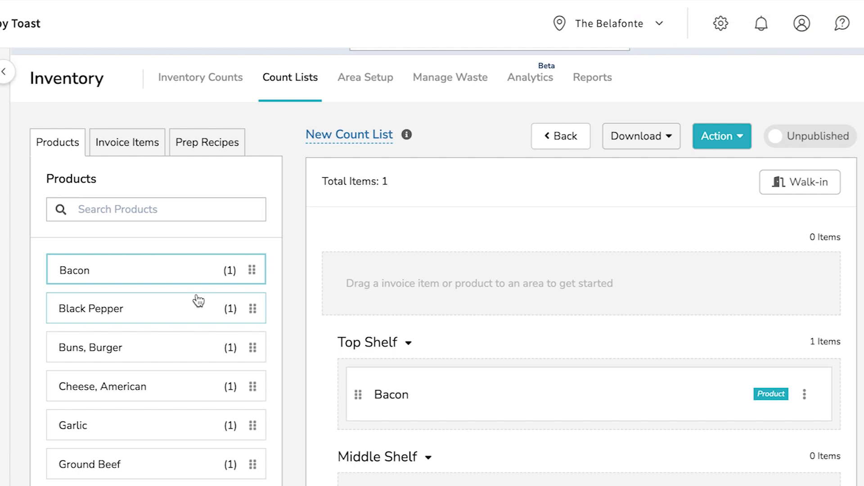
{"action": "left_click_drag", "start_coordinate": [195, 300], "coordinate": [360, 387]}
{"action": "left_click_drag", "start_coordinate": [187, 360], "coordinate": [434, 439]}
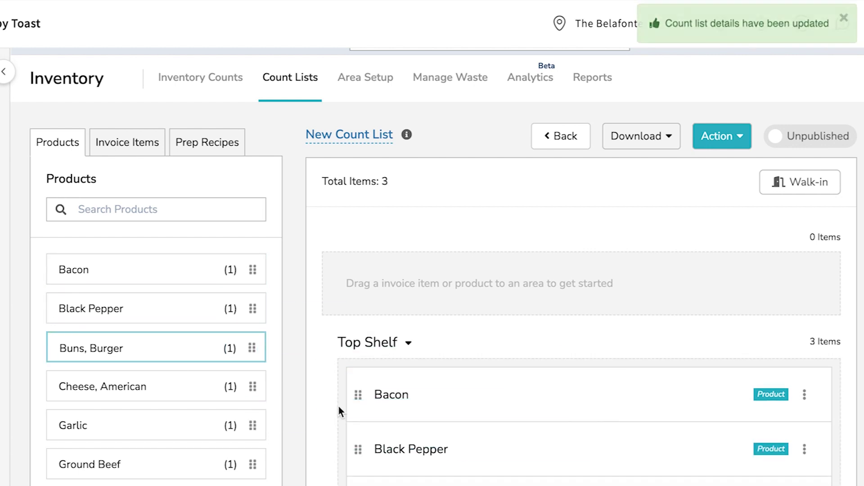
{"action": "left_click_drag", "start_coordinate": [135, 464], "coordinate": [440, 436]}
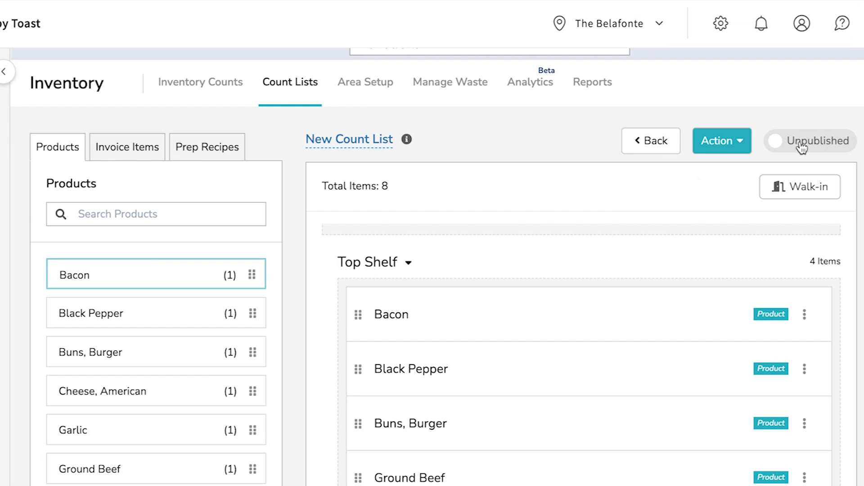
{"action": "left_click", "coordinate": [801, 142]}
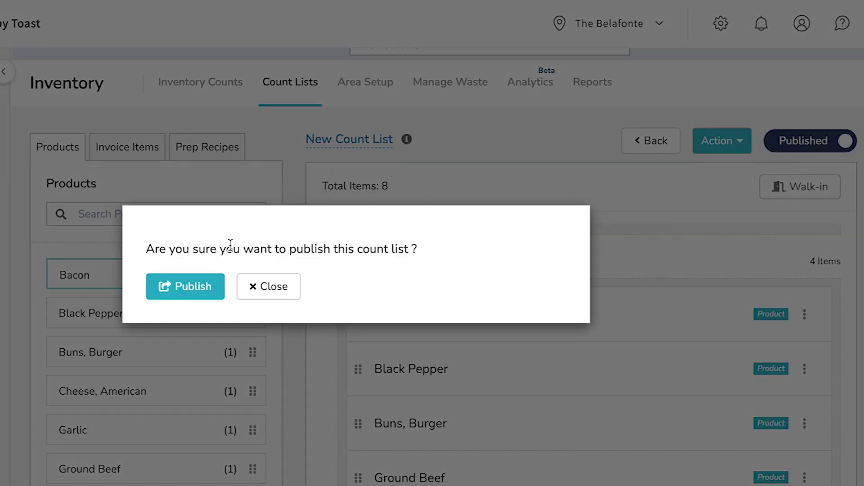
{"action": "left_click", "coordinate": [205, 287]}
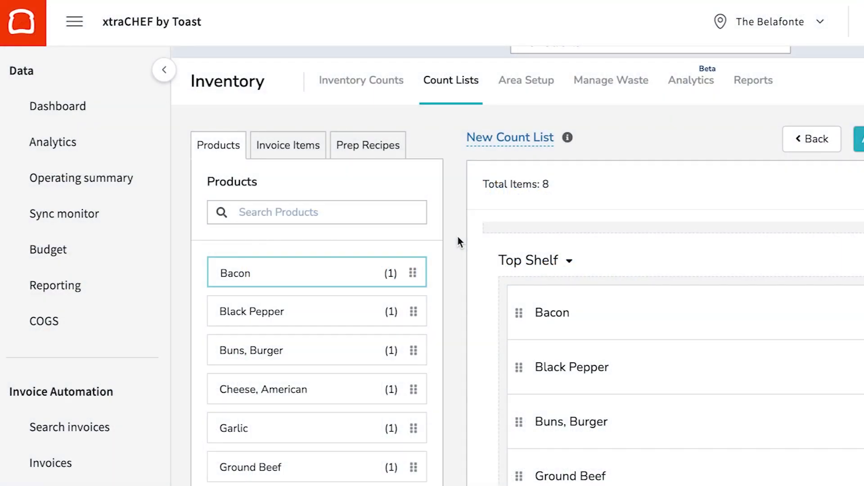
View the Inventory Counts calendar for Wednesday, 1 March 2023.
{"action": "left_click", "coordinate": [369, 88]}
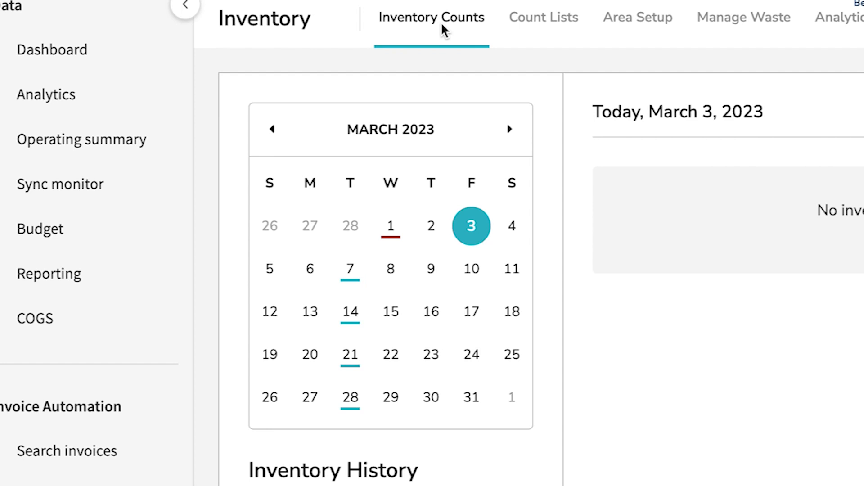
{"action": "left_click", "coordinate": [394, 233]}
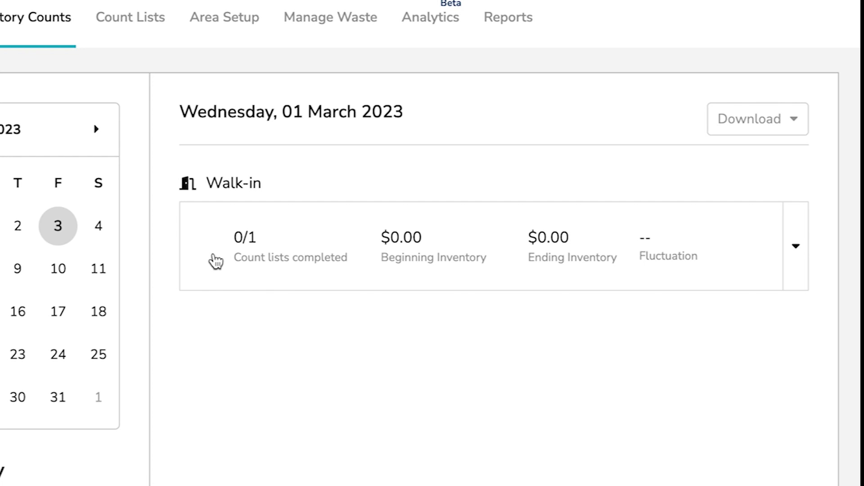
Start a Walk-in inventory count on the New Count List for March 1, 2023.
{"action": "left_click", "coordinate": [791, 244]}
{"action": "mouse_move", "coordinate": [779, 309]}
{"action": "left_click", "coordinate": [768, 324]}
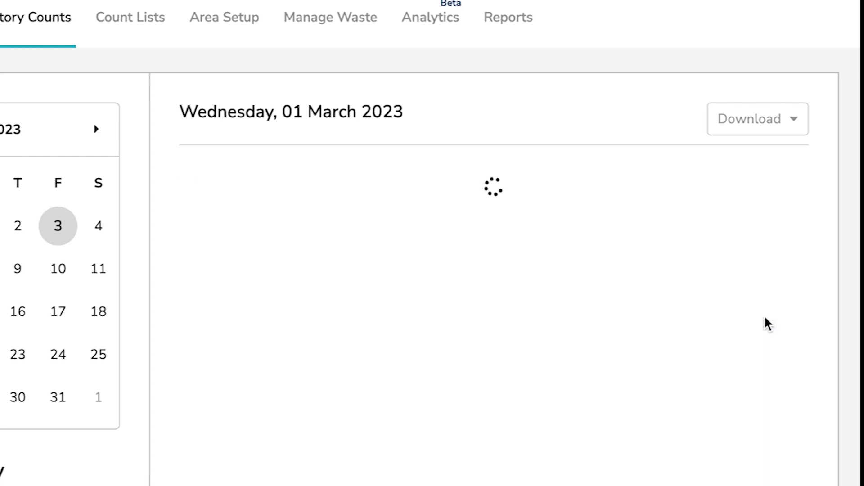
{"action": "left_click", "coordinate": [793, 265]}
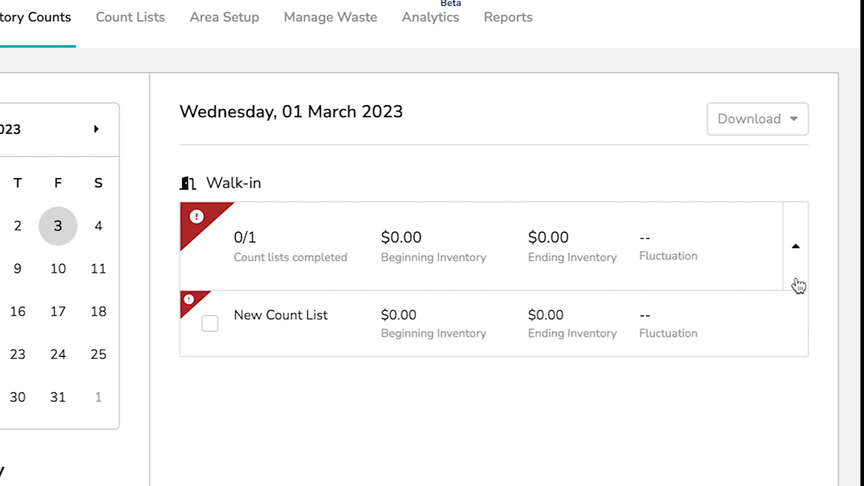
{"action": "left_click", "coordinate": [760, 331]}
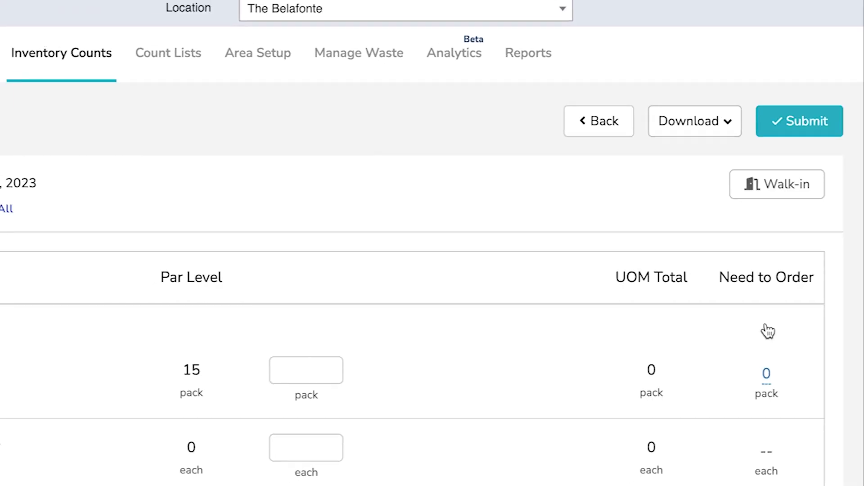
Enter Walk-in counts: Bacon 4, Black Pepper 5, Burger Buns 16, Ground Beef 66.
{"action": "scroll", "coordinate": [563, 371], "scroll_direction": "down", "scroll_amount": 2}
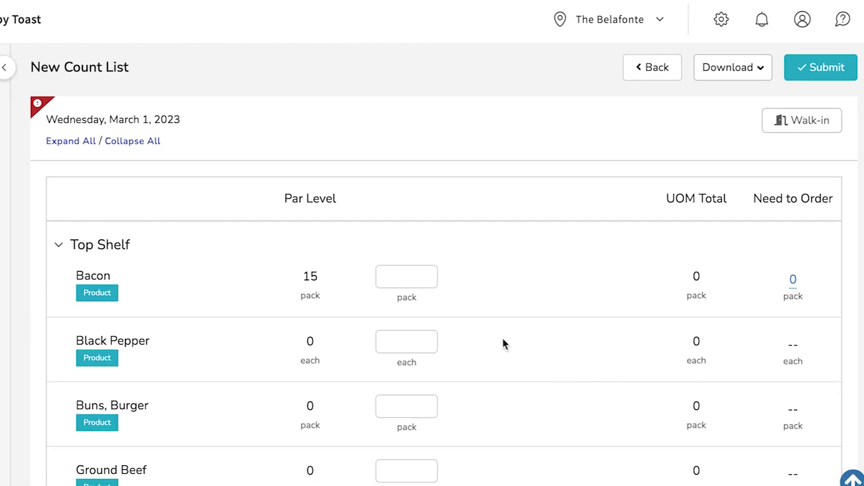
{"action": "left_click", "coordinate": [414, 281]}
{"action": "type", "text": "4"}
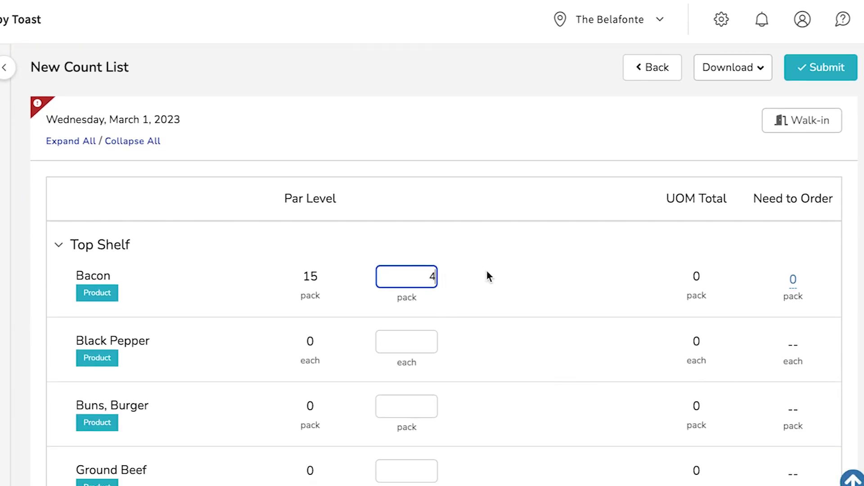
{"action": "left_click", "coordinate": [510, 276]}
{"action": "left_click", "coordinate": [434, 341]}
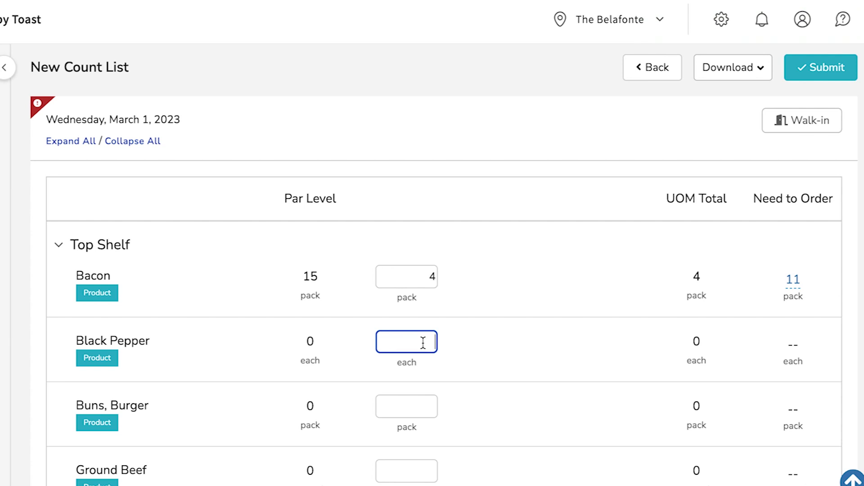
{"action": "type", "text": "5"}
{"action": "left_click", "coordinate": [438, 402]}
{"action": "type", "text": "16"}
{"action": "scroll", "coordinate": [450, 401], "scroll_direction": "down", "scroll_amount": 2}
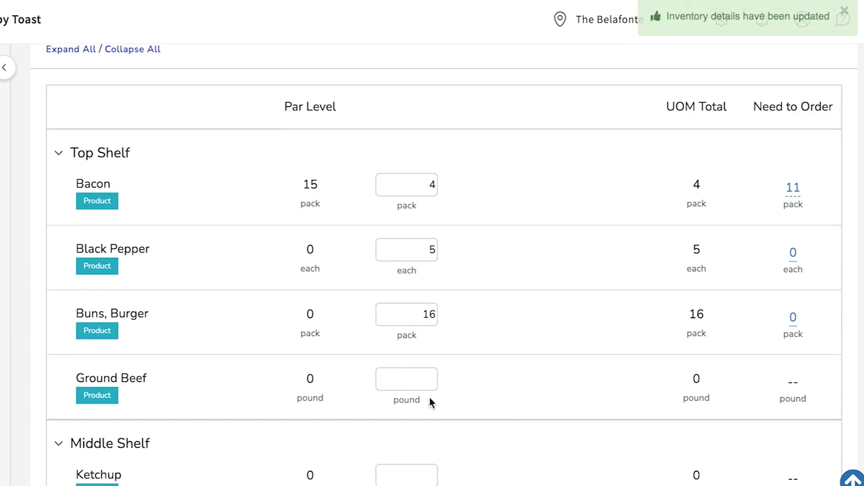
{"action": "left_click", "coordinate": [414, 384]}
{"action": "type", "text": "66"}
Enter the remaining counts: Ketchup 12, Sea Salt 8, Lobster 24, Olive Oil 5.
{"action": "scroll", "coordinate": [486, 394], "scroll_direction": "down", "scroll_amount": 2}
{"action": "left_click", "coordinate": [428, 388]}
{"action": "type", "text": "12"}
{"action": "scroll", "coordinate": [500, 423], "scroll_direction": "down", "scroll_amount": 3}
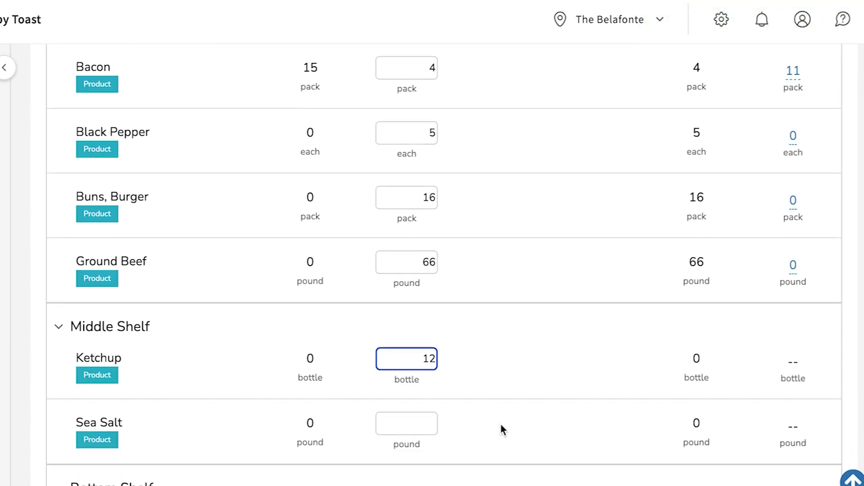
{"action": "left_click", "coordinate": [407, 349]}
{"action": "type", "text": "8"}
{"action": "scroll", "coordinate": [471, 384], "scroll_direction": "down", "scroll_amount": 1}
{"action": "left_click", "coordinate": [417, 386]}
{"action": "type", "text": "24"}
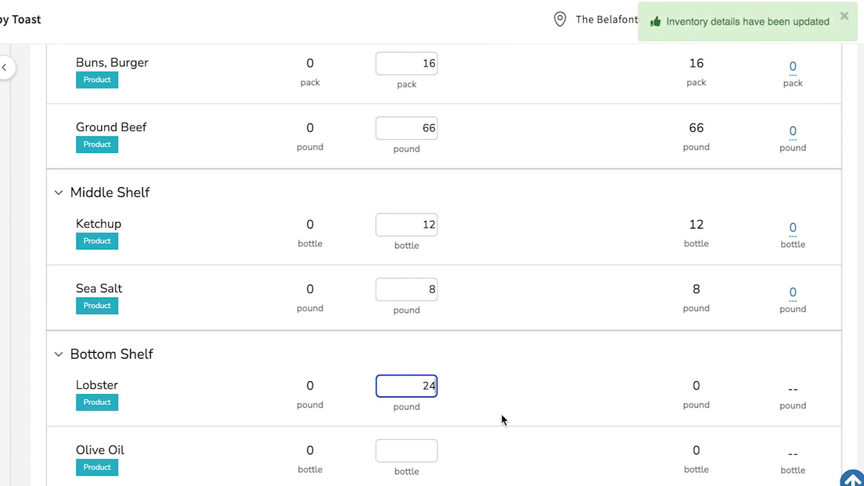
{"action": "left_click", "coordinate": [426, 450]}
{"action": "type", "text": "5"}
Review the completed count sheet and submit the Walk-in inventory count.
{"action": "scroll", "coordinate": [495, 405], "scroll_direction": "down", "scroll_amount": 1}
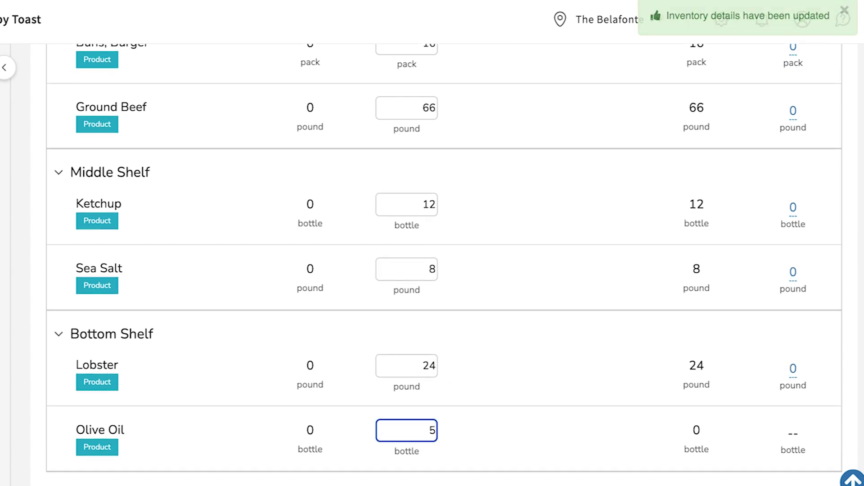
{"action": "scroll", "coordinate": [535, 381], "scroll_direction": "up", "scroll_amount": 4}
{"action": "scroll", "coordinate": [535, 381], "scroll_direction": "up", "scroll_amount": 4}
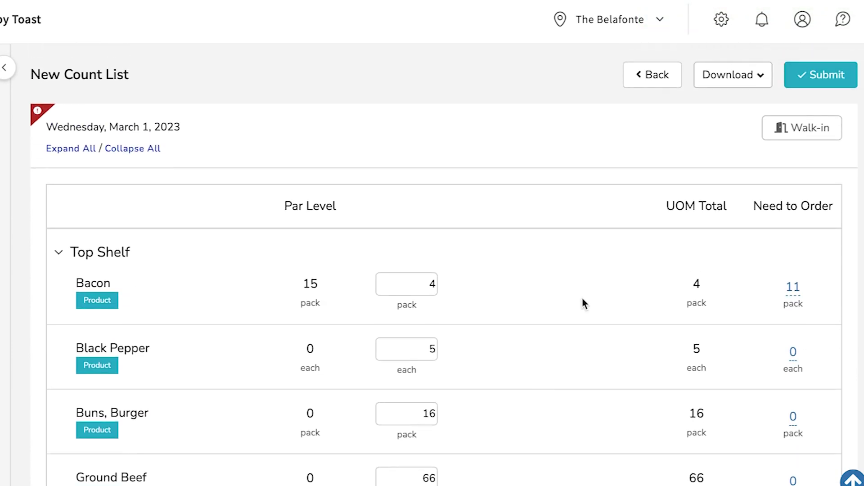
{"action": "left_click", "coordinate": [816, 74]}
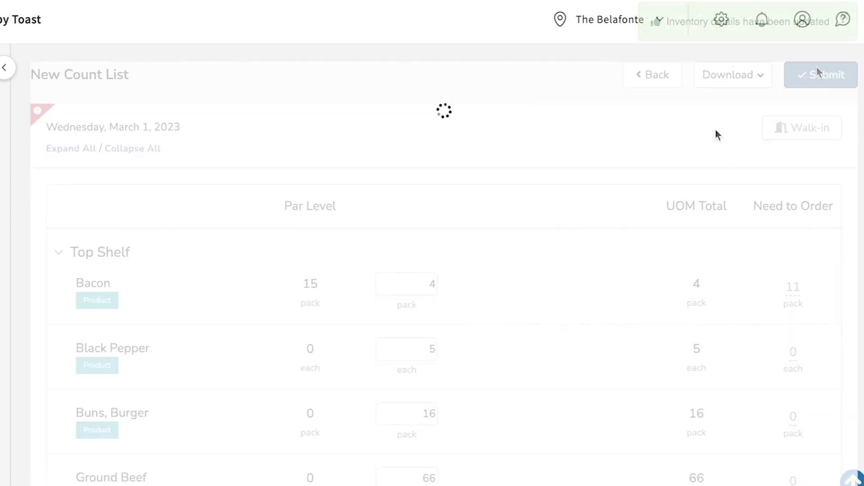